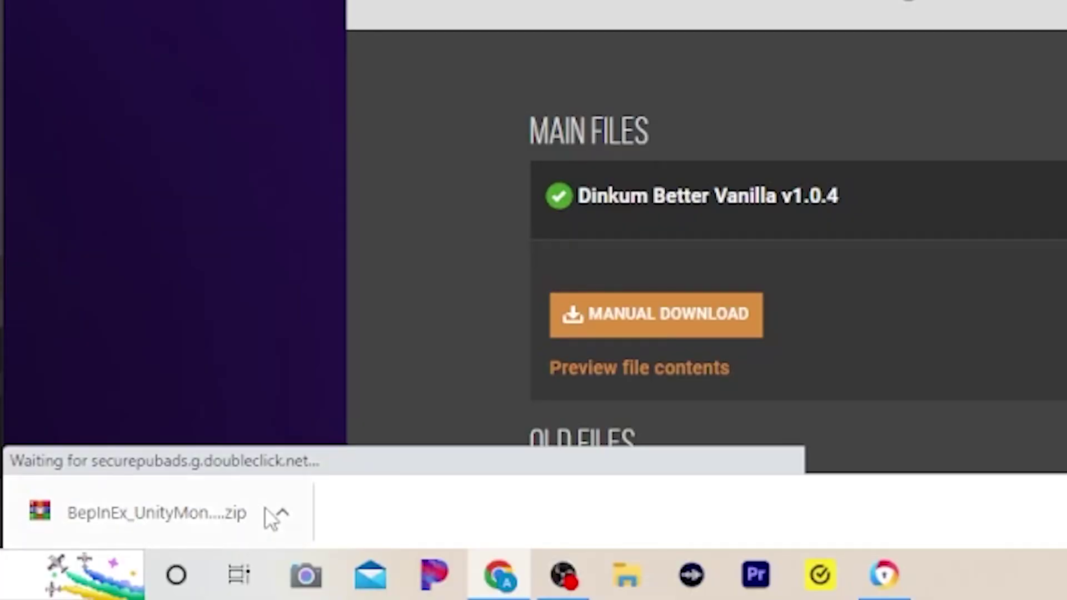
Reveal the downloaded BepInEx_UnityMono_x64_6.0.0-pre.1 zip in its download folder
right_click(168, 524)
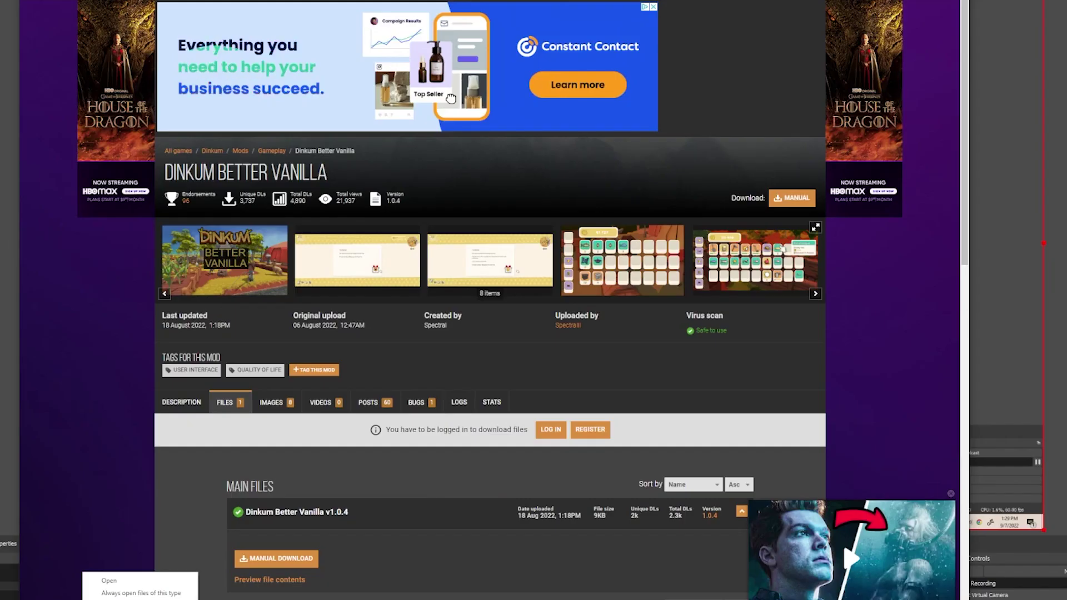
click(227, 451)
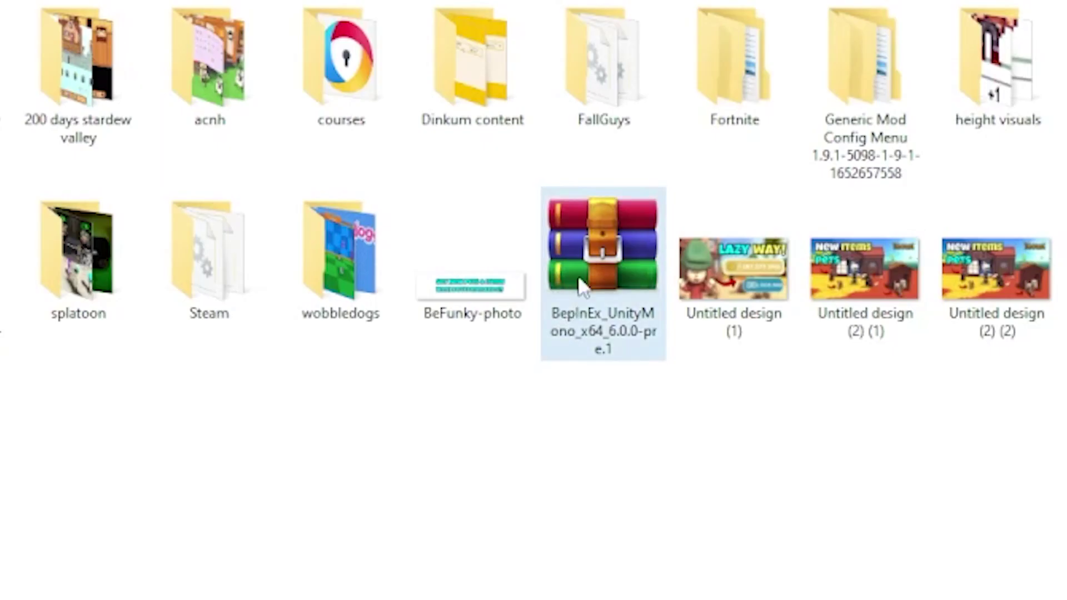
Extract the BepInEx zip in place with WinRAR's Extract Here, giving a BepInEx folder plus three files
right_click(556, 209)
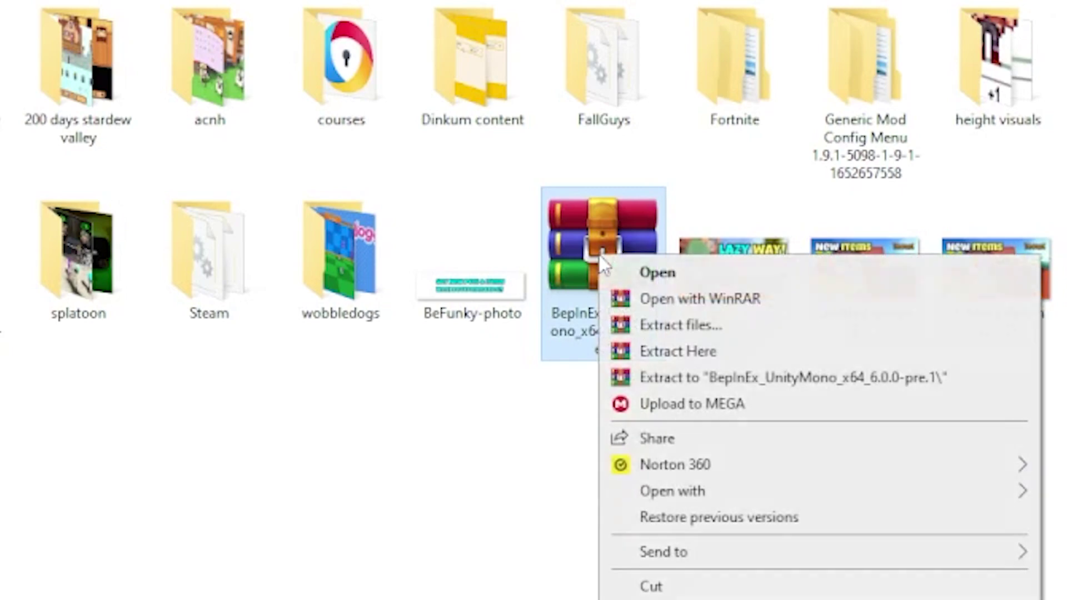
click(648, 353)
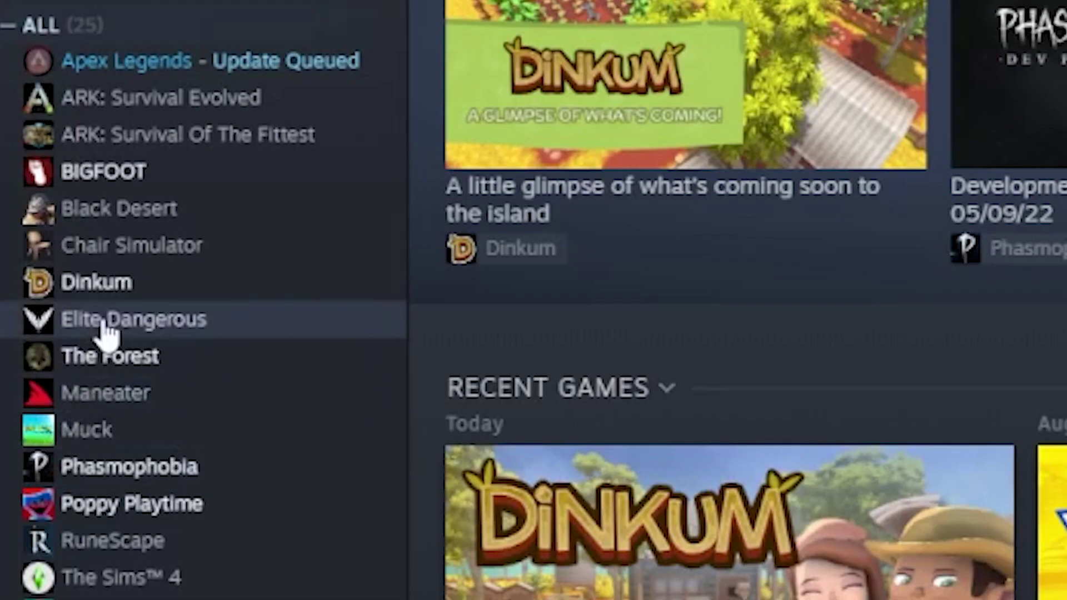
Browse to Dinkum's install folder through its Steam Properties > Local Files
click(122, 286)
right_click(259, 285)
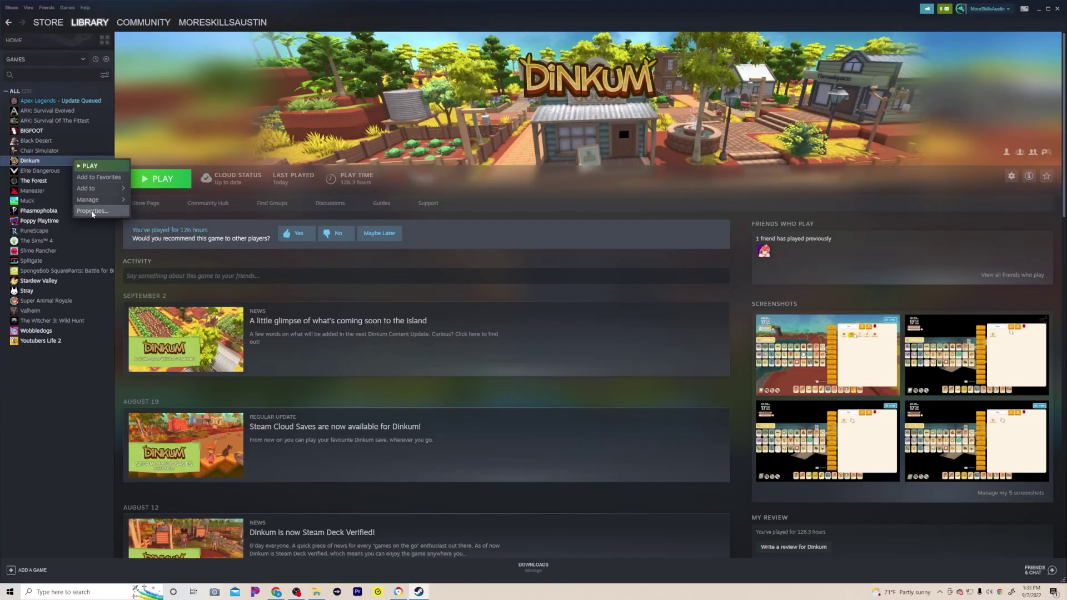
click(92, 211)
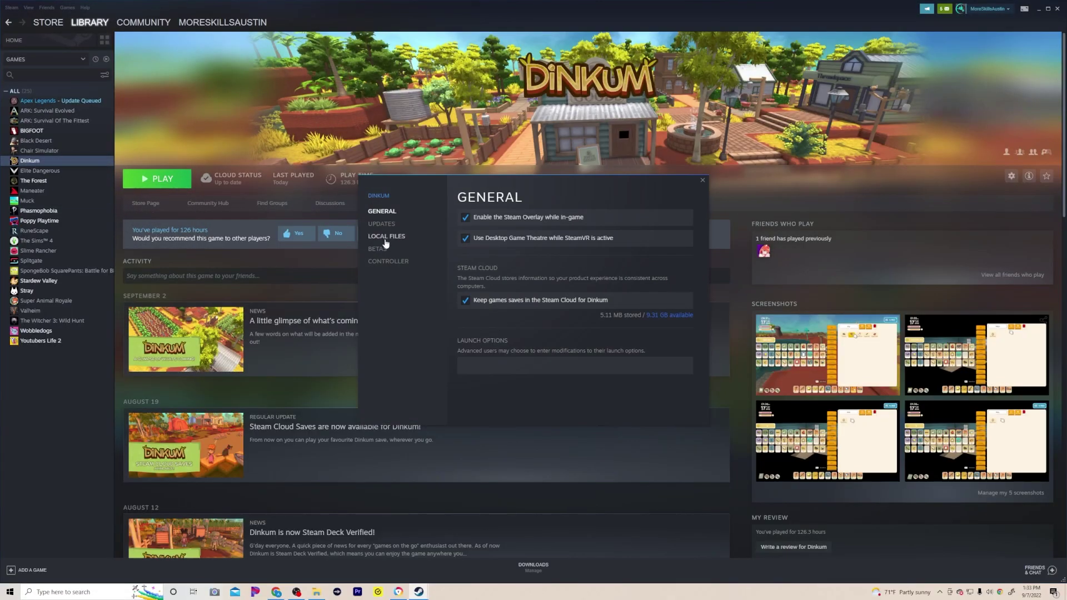
click(385, 237)
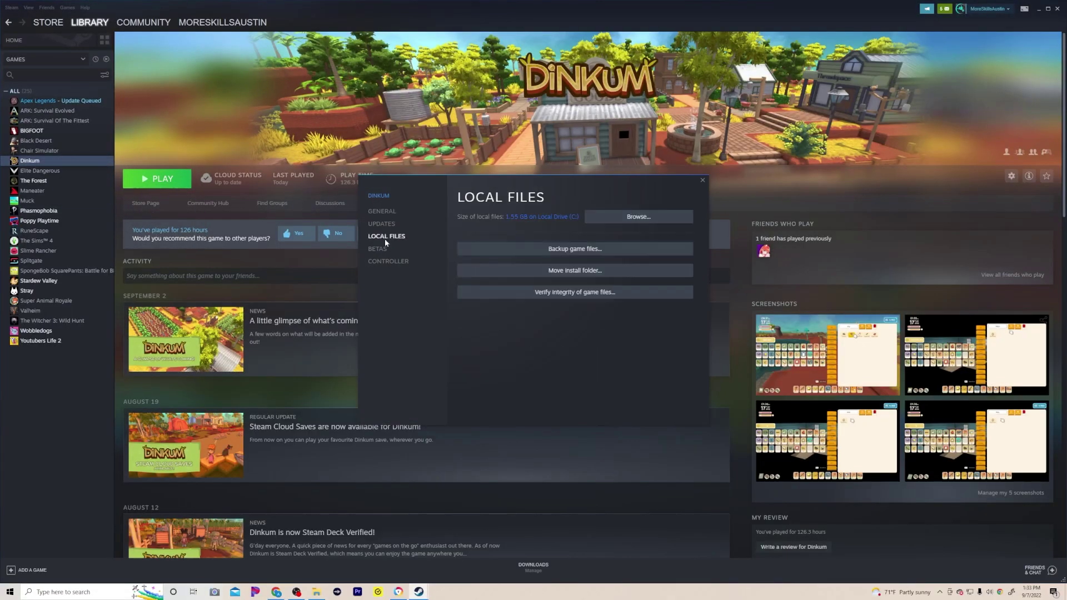
click(607, 227)
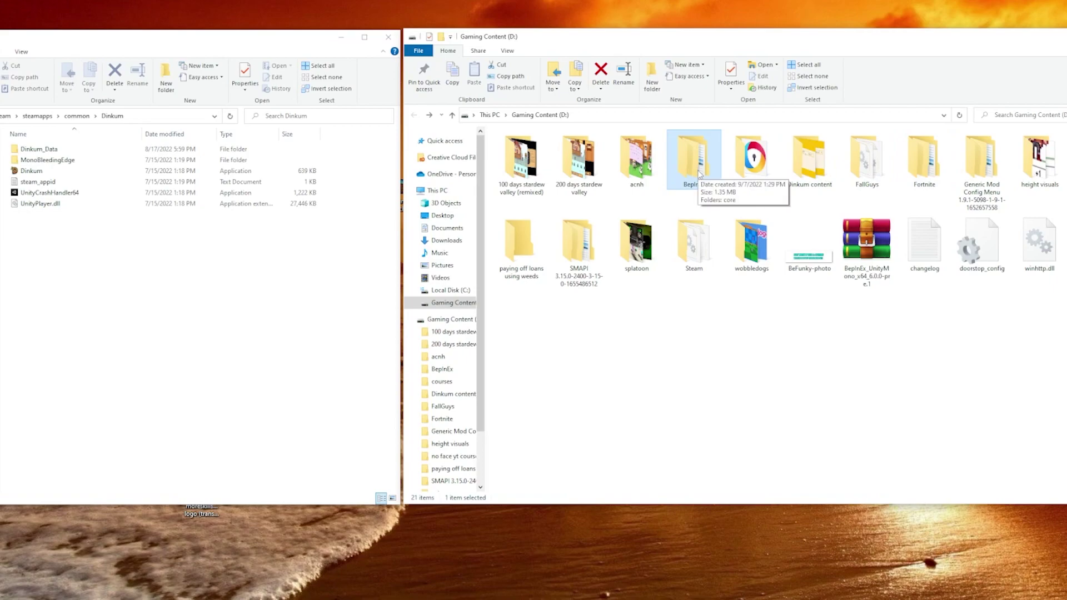
Move the extracted BepInEx files into the Dinkum folder and open its BepInEx subfolder
drag(699, 174, 472, 206)
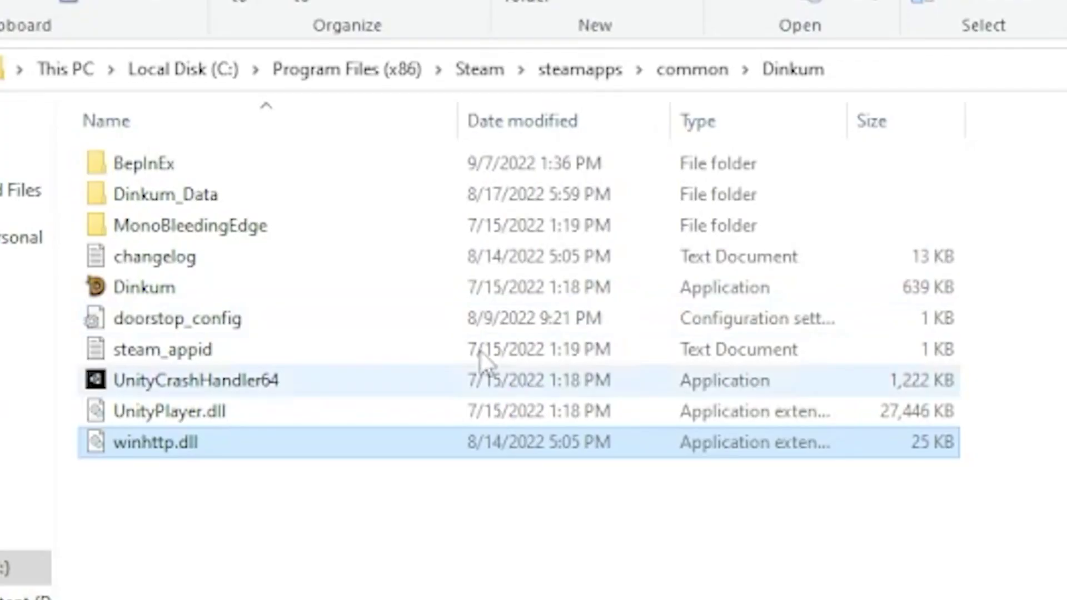
double_click(281, 162)
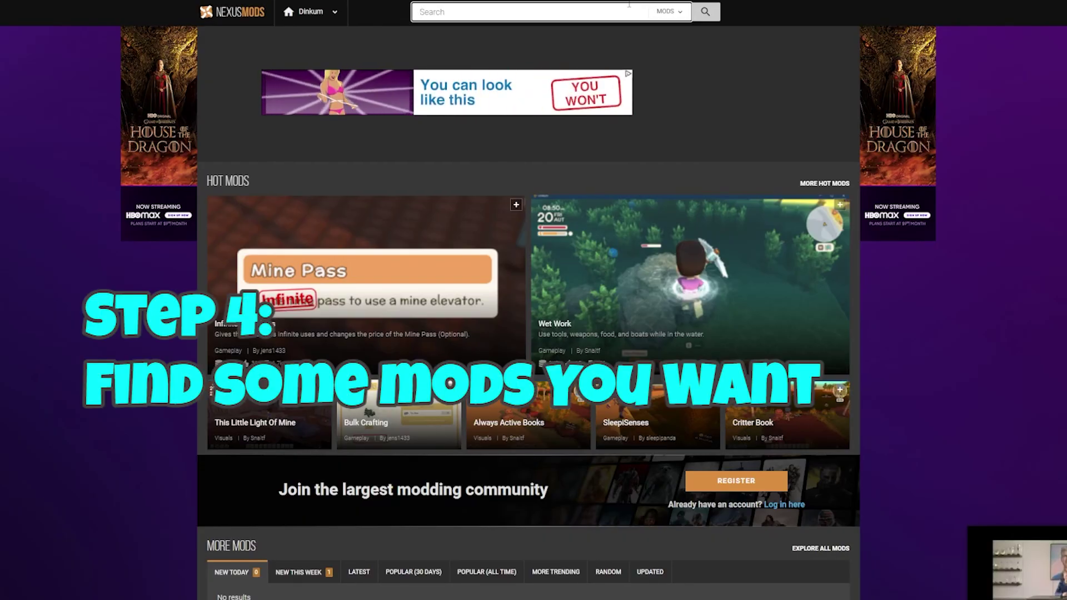
Get Infinite Wheelbarrow v2.0.0 through Manual and Slow Download, then unpack the archive
scroll(466, 159, down, 10)
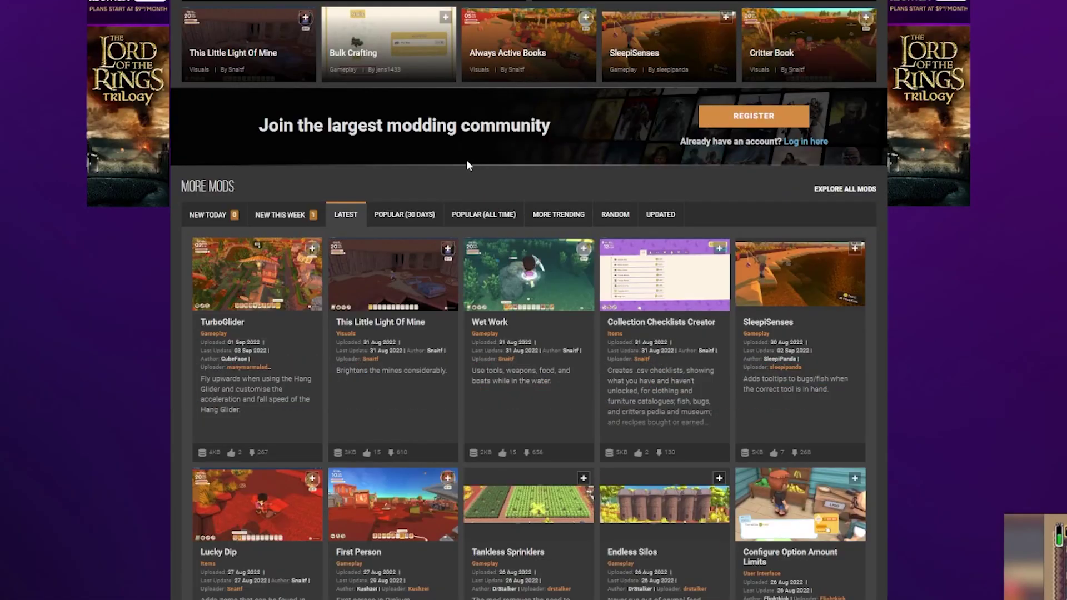
scroll(459, 272, down, 6)
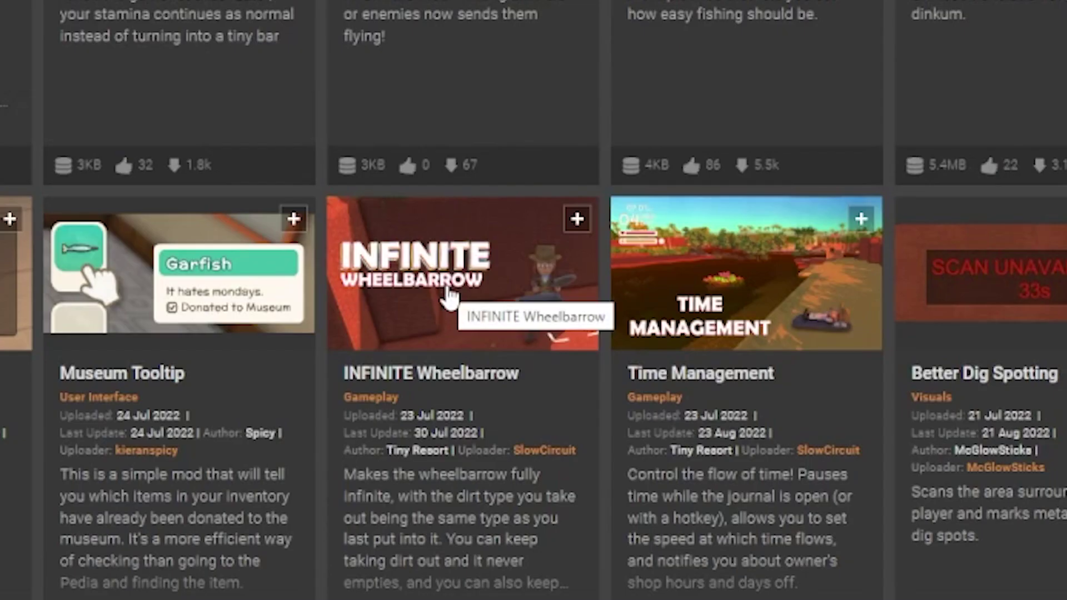
click(449, 298)
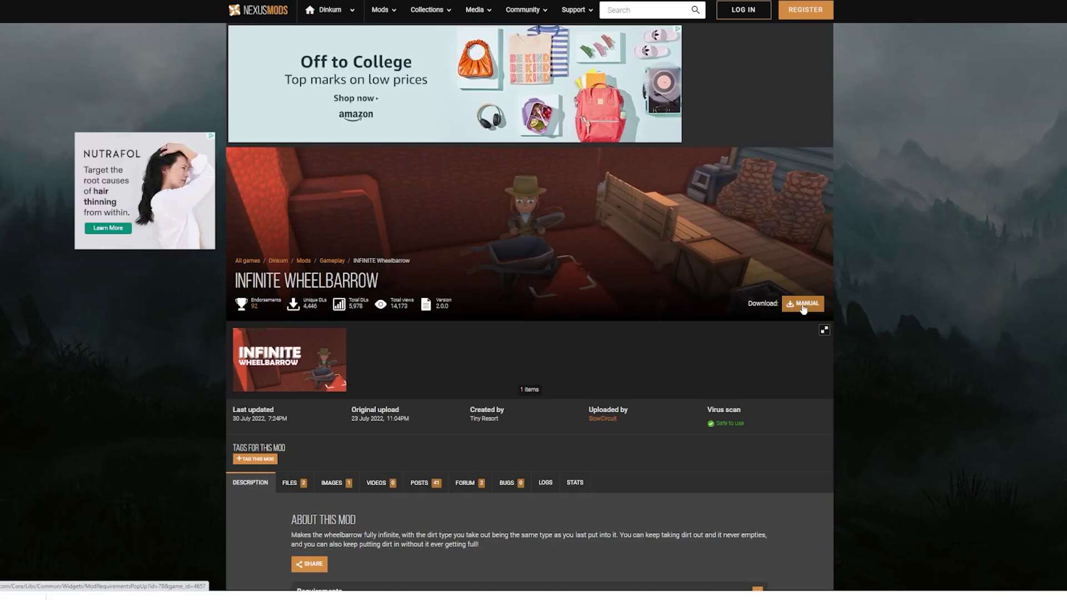
click(803, 307)
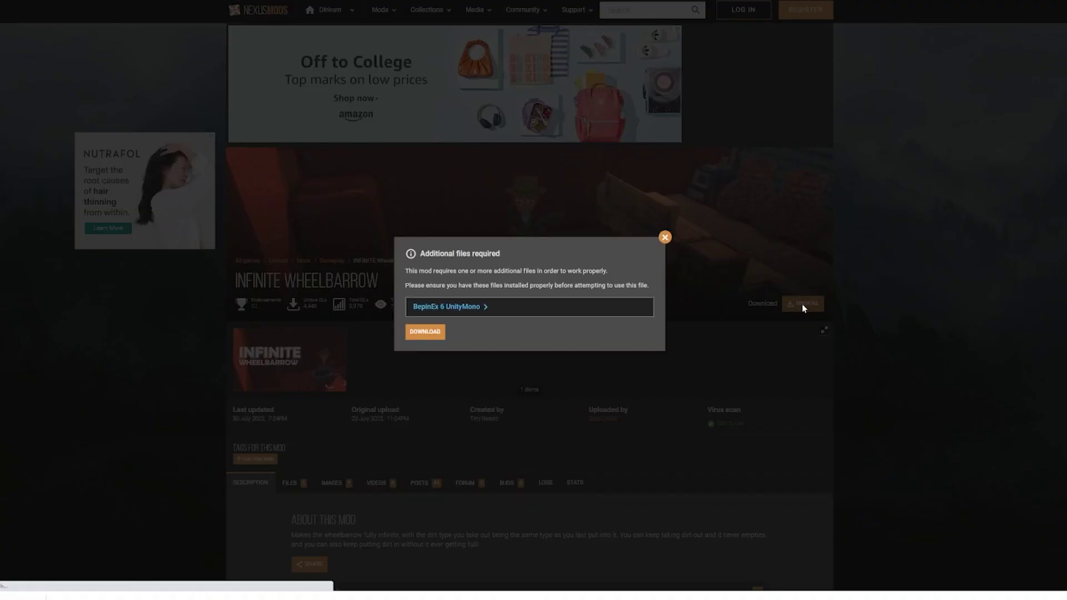
click(426, 331)
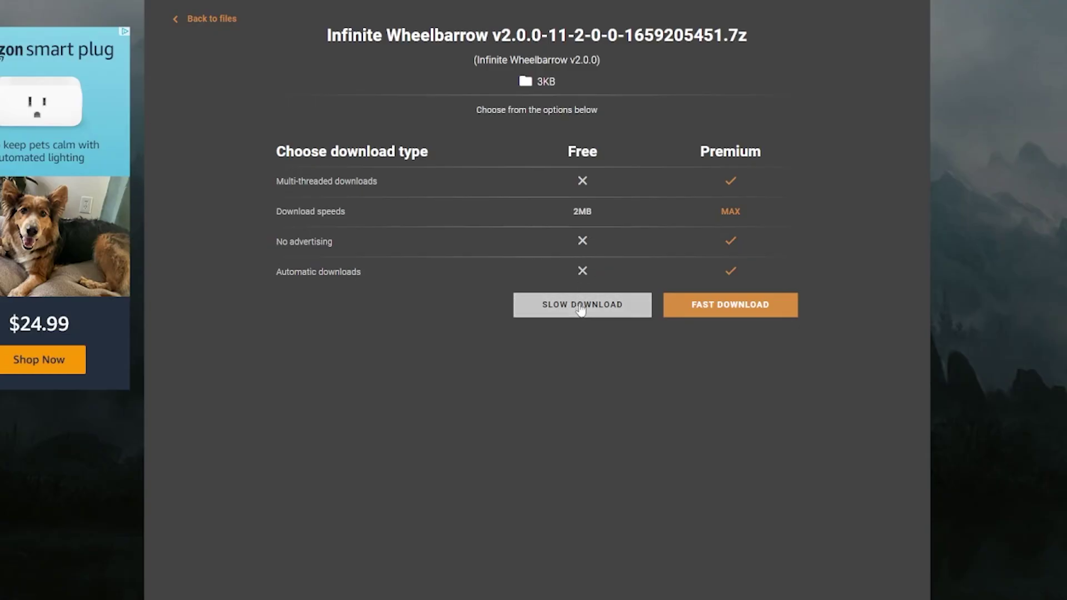
click(580, 310)
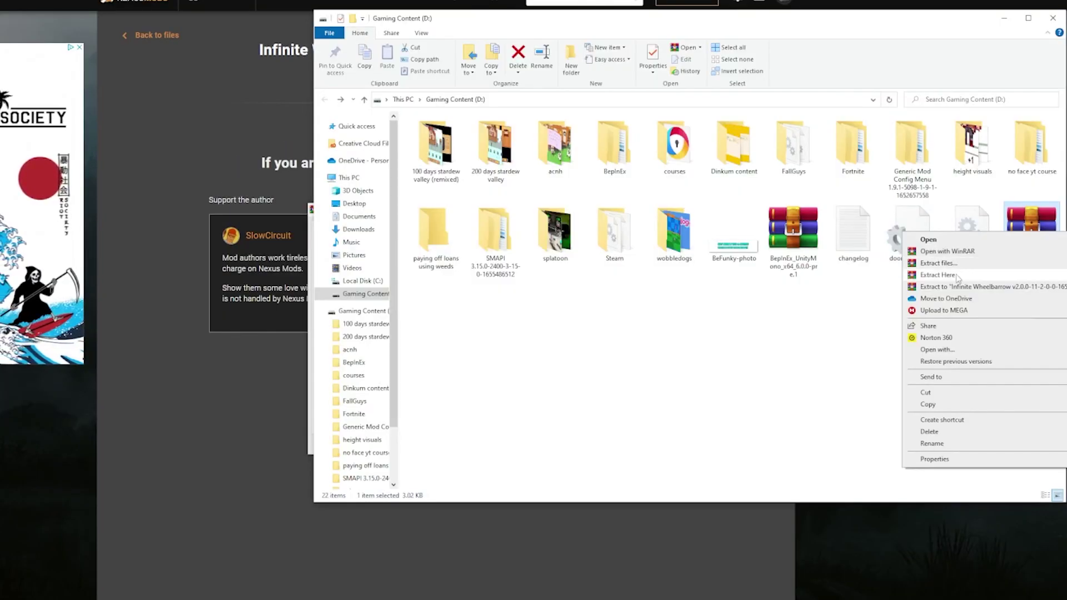
click(958, 279)
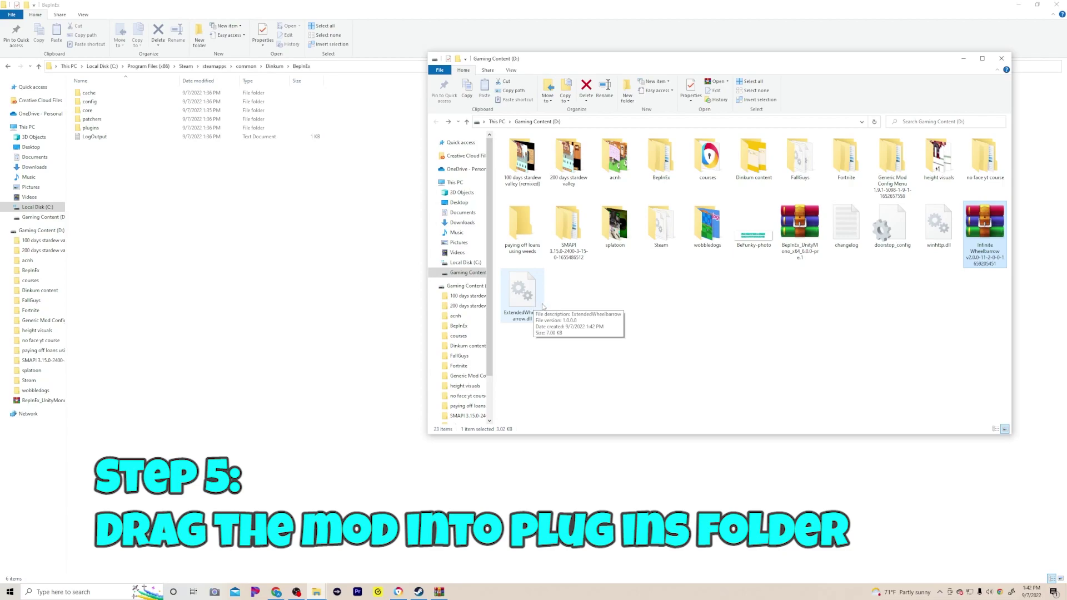
Drop ExtendedWheelbarrow.dll from the Gaming Content drive onto Dinkum's BepInEx plugins folder
drag(532, 305, 119, 129)
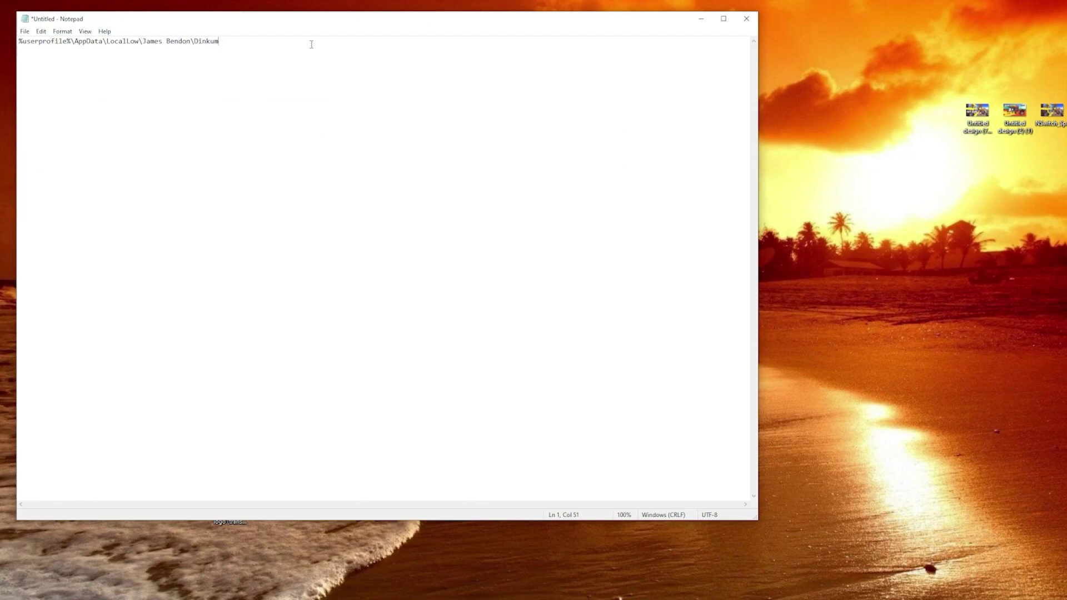
Create a new desktop folder and begin typing its save-backup name
right_click(871, 296)
click(1005, 403)
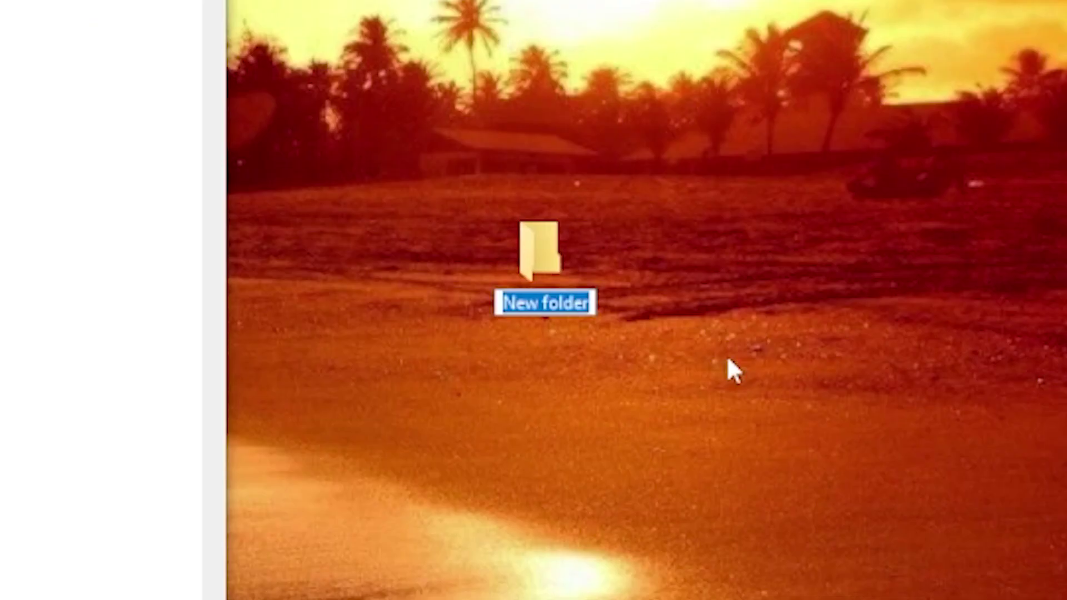
text(save loca)
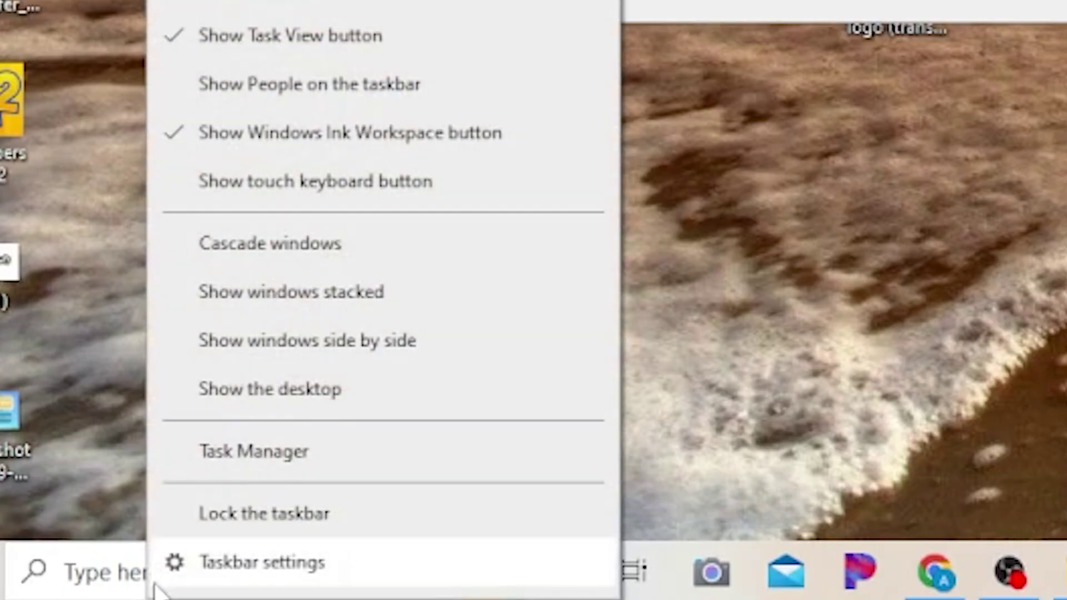
Open Dinkum's save folder by pasting its path into Windows search, and open saveBackup
click(95, 575)
right_click(95, 575)
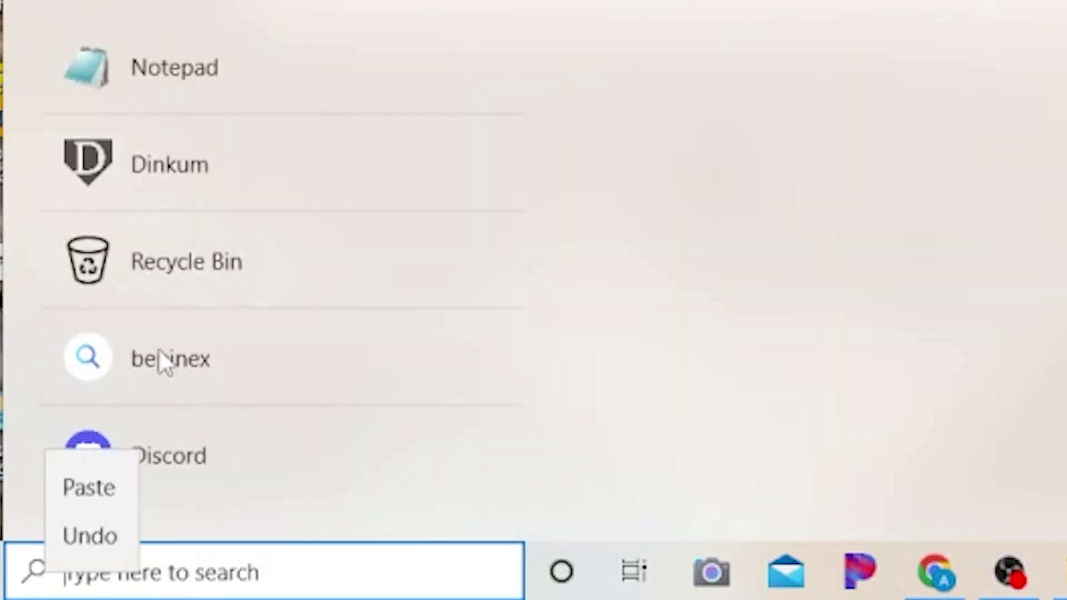
click(135, 480)
key(Return)
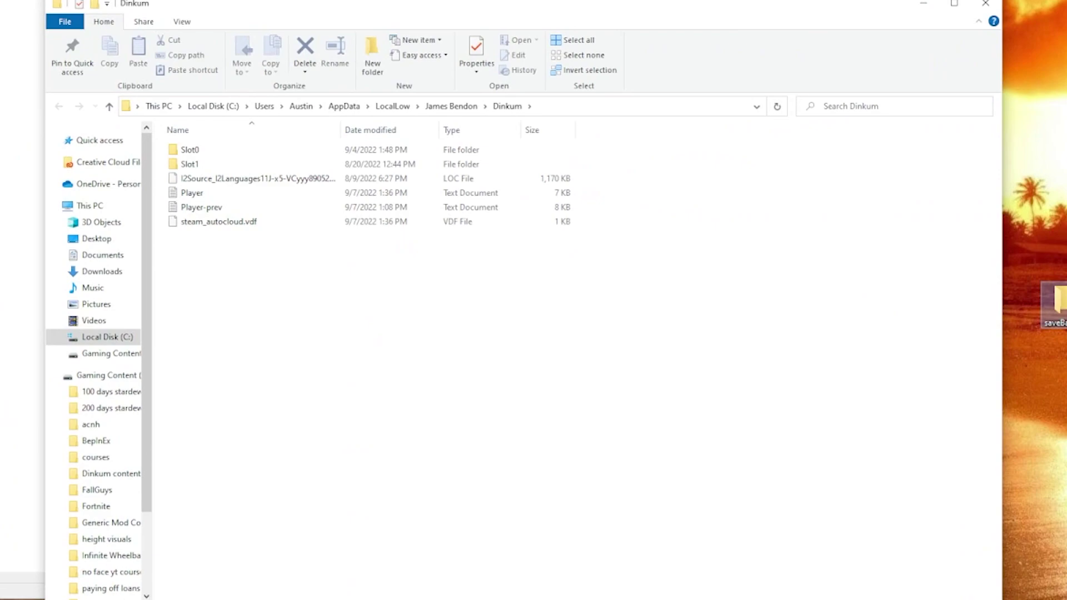
double_click(1054, 303)
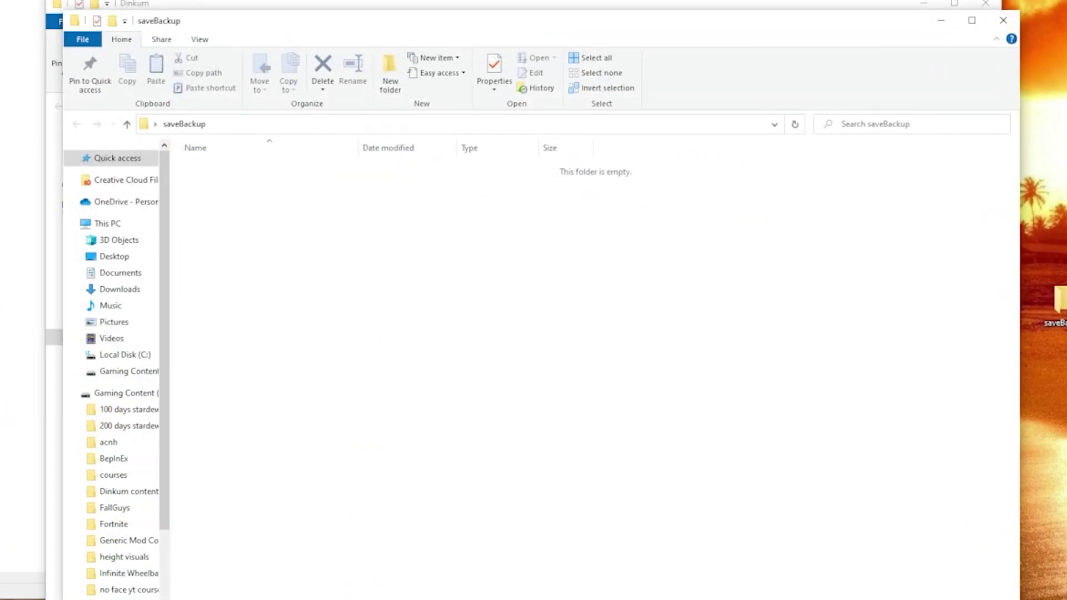
drag(458, 10, 430, 322)
Copy all six save entries, including Slot0 and Slot1, into the saveBackup folder
click(325, 317)
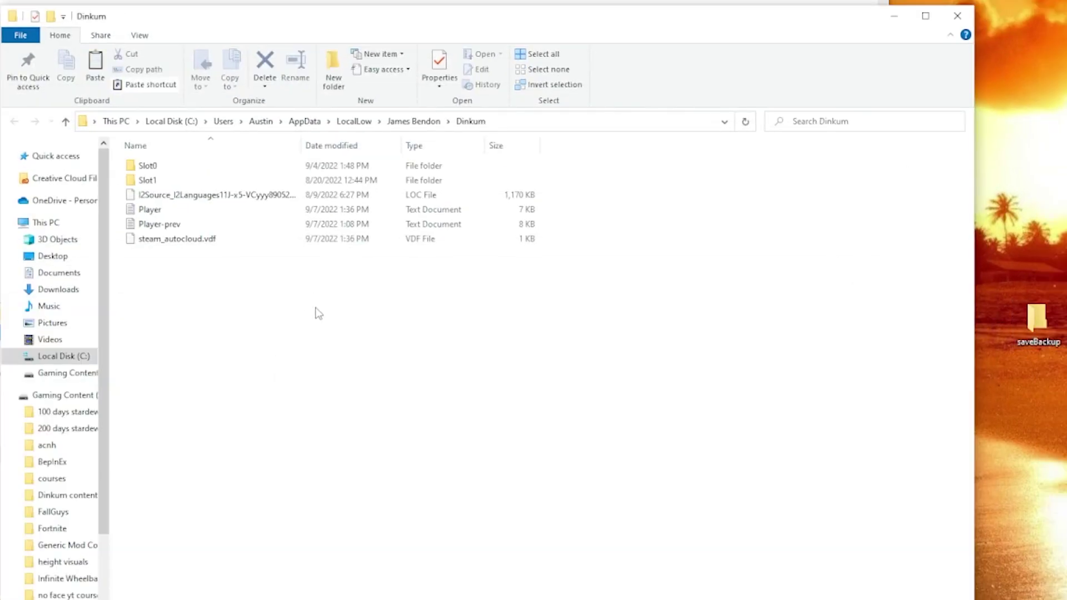
drag(298, 371, 224, 195)
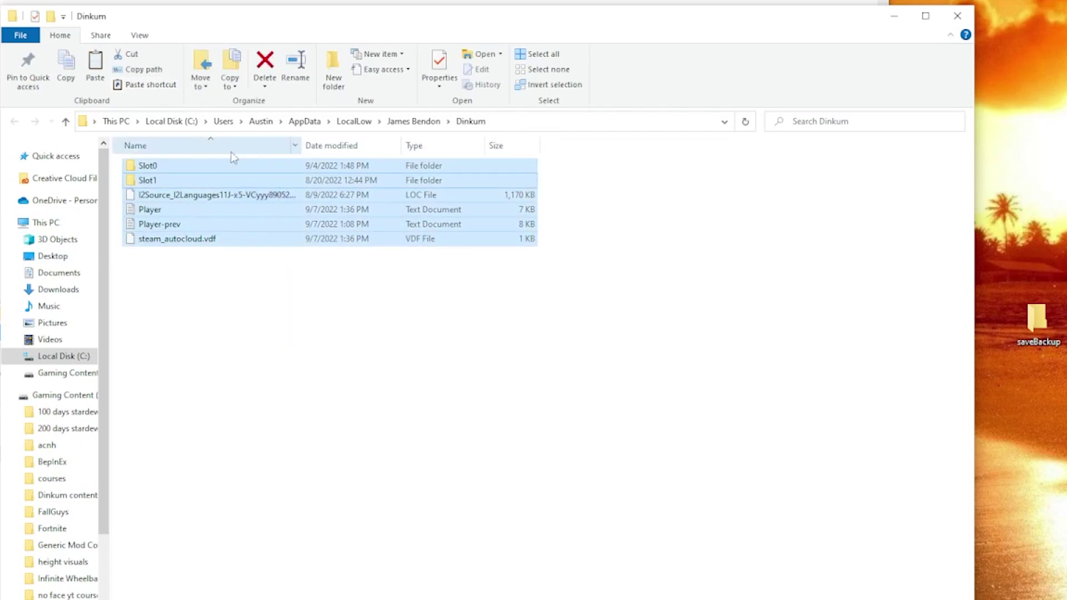
right_click(222, 194)
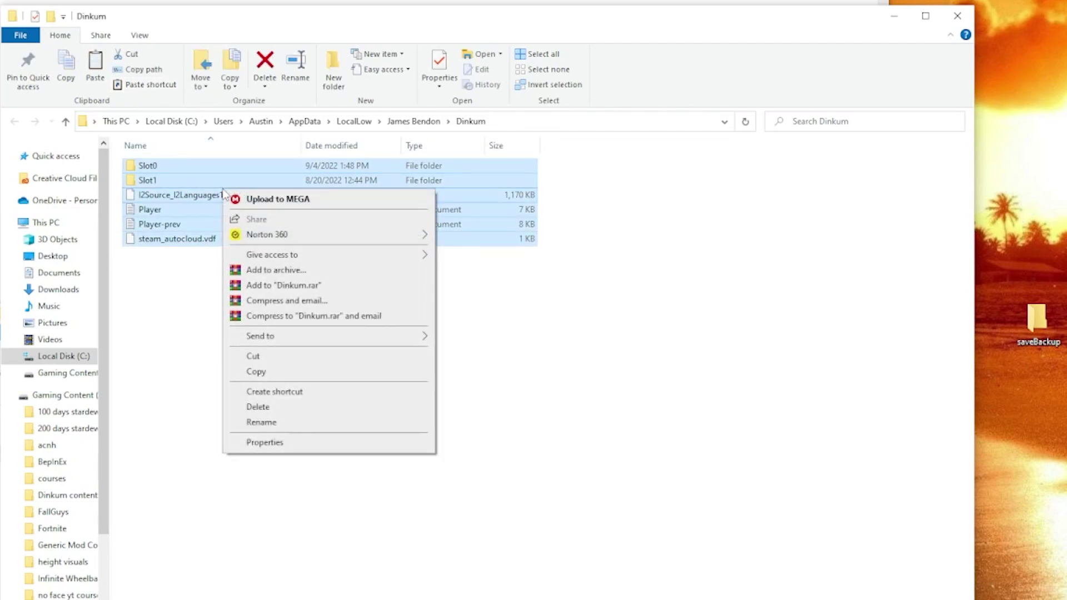
click(289, 373)
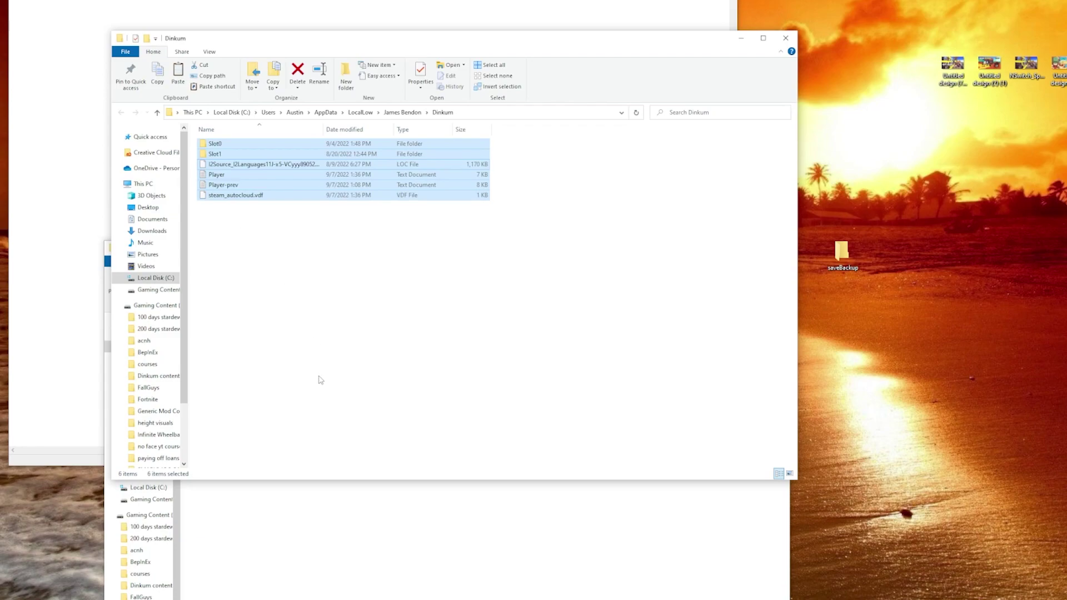
click(293, 511)
right_click(289, 374)
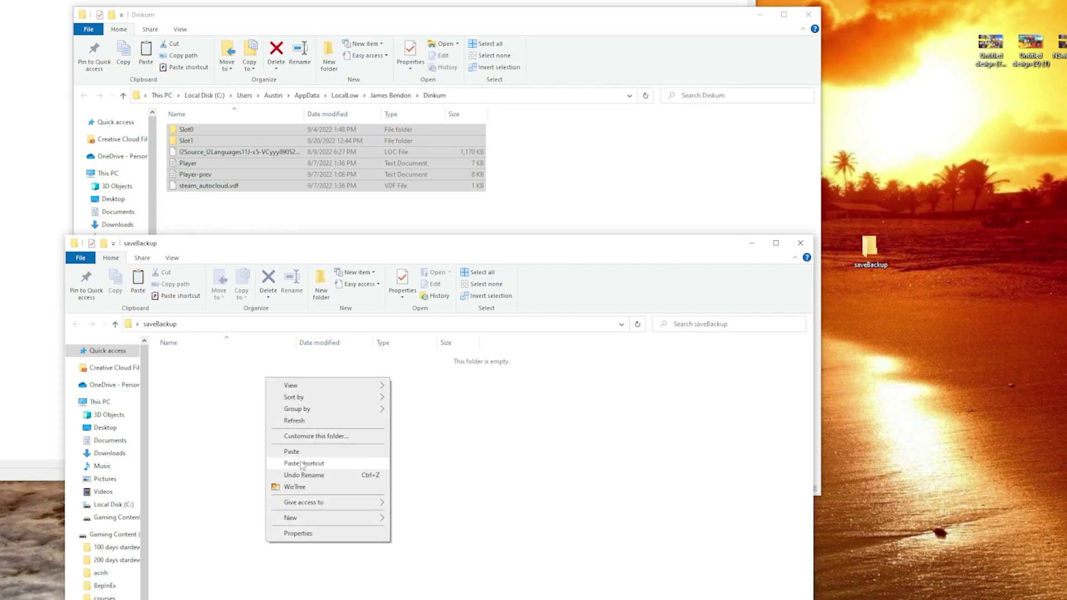
key(ctrl+v)
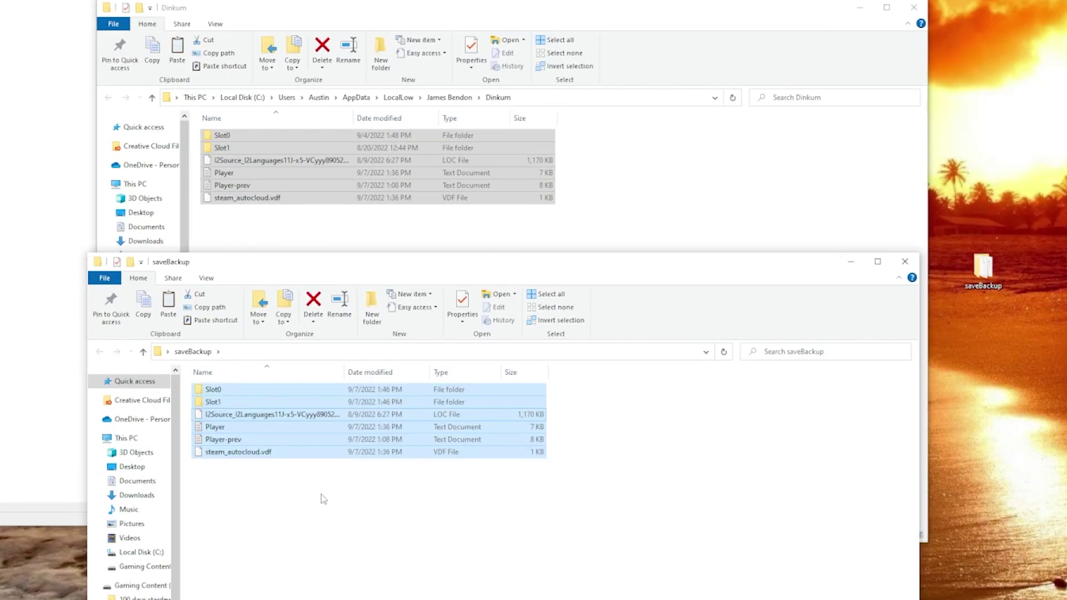